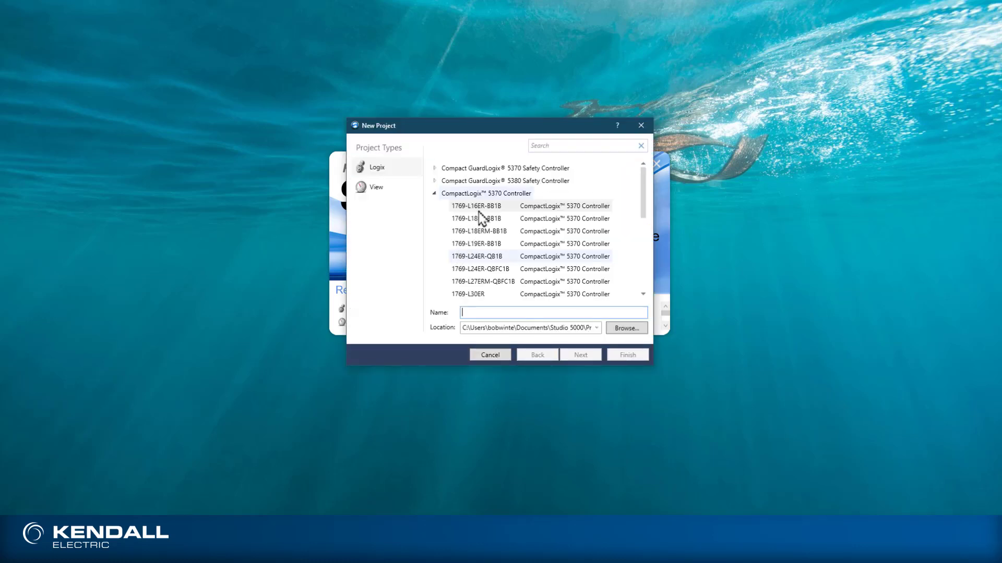
- Select the 1769-L16ER-BB1B CompactLogix 5370 controller for the new project and name it Guardlink_Intergration
click(479, 209)
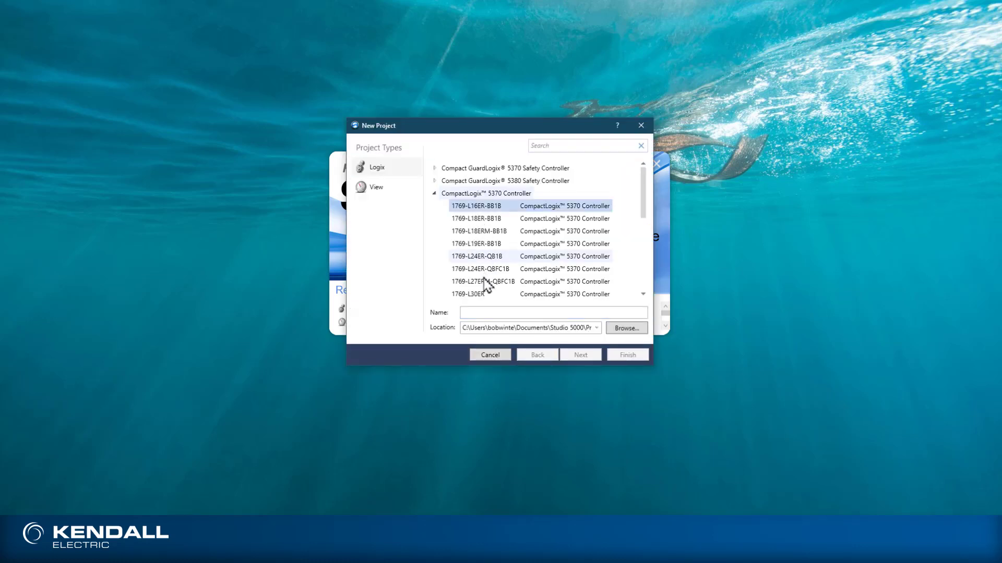
click(489, 314)
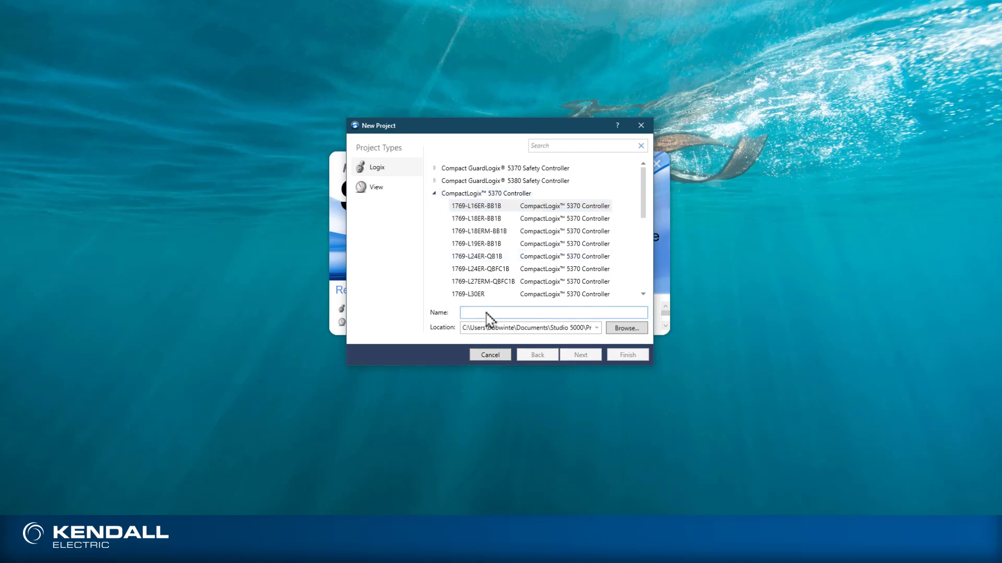
text(Gua)
text(r)
key(BackSpace)
text(uardlin)
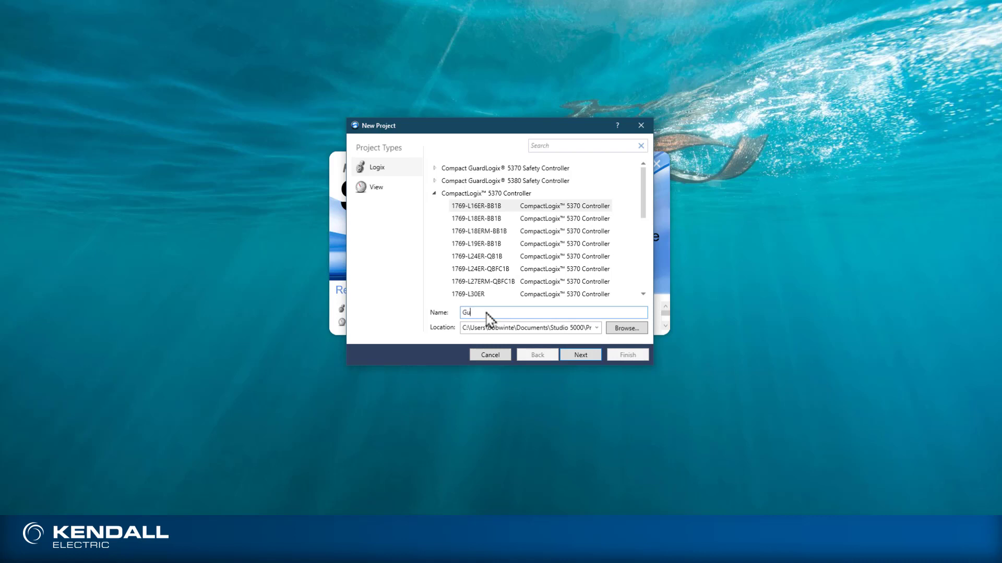
text(k_)
text(Intergration)
click(581, 355)
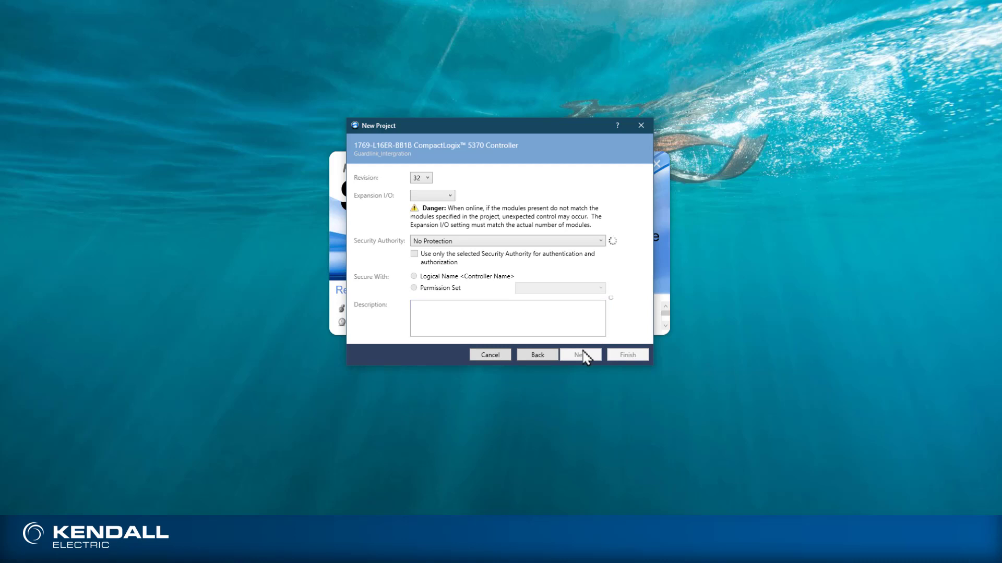
- Set the expansion I/O to 0 Modules and create the project
click(448, 197)
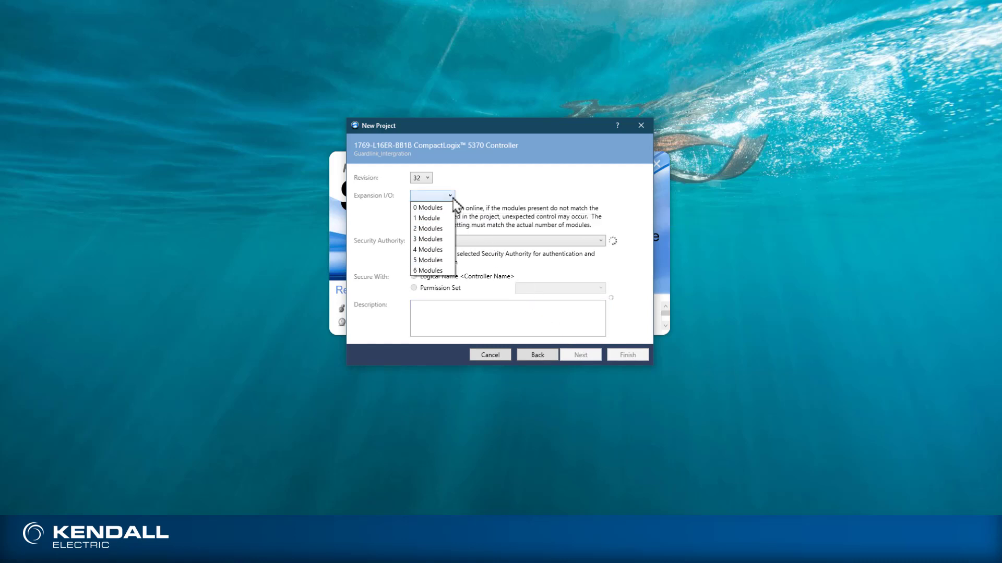
click(446, 208)
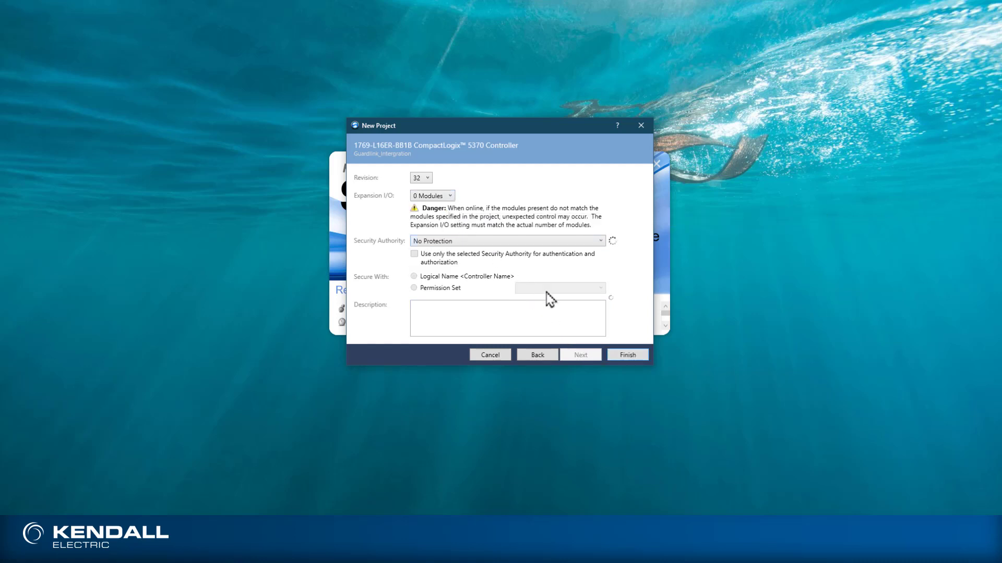
click(627, 355)
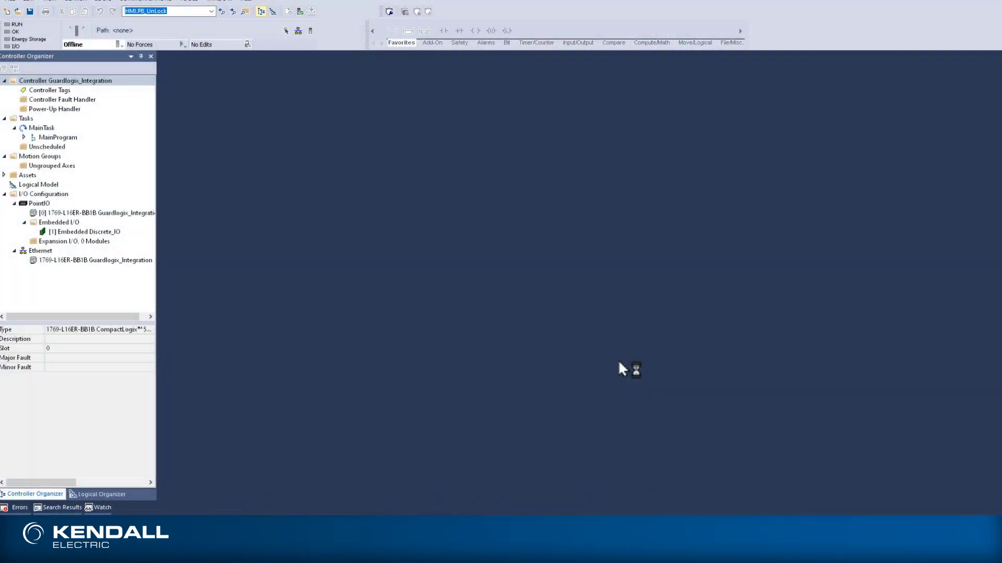
- Create a new 440R-ENETR Guardmaster Safety Relay Ethernet Interface module on the Ethernet network, searching the catalog for 440
click(42, 251)
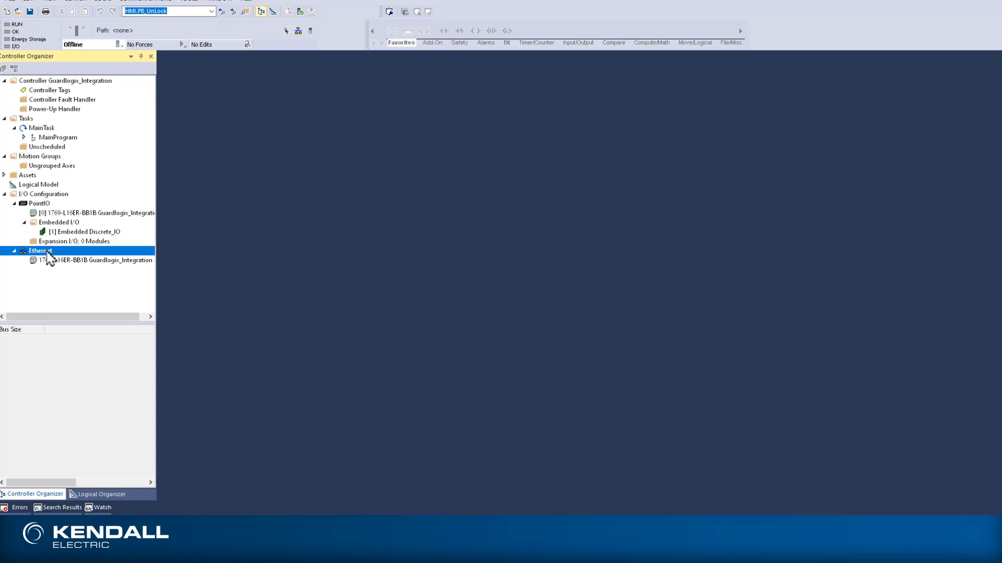
right_click(47, 252)
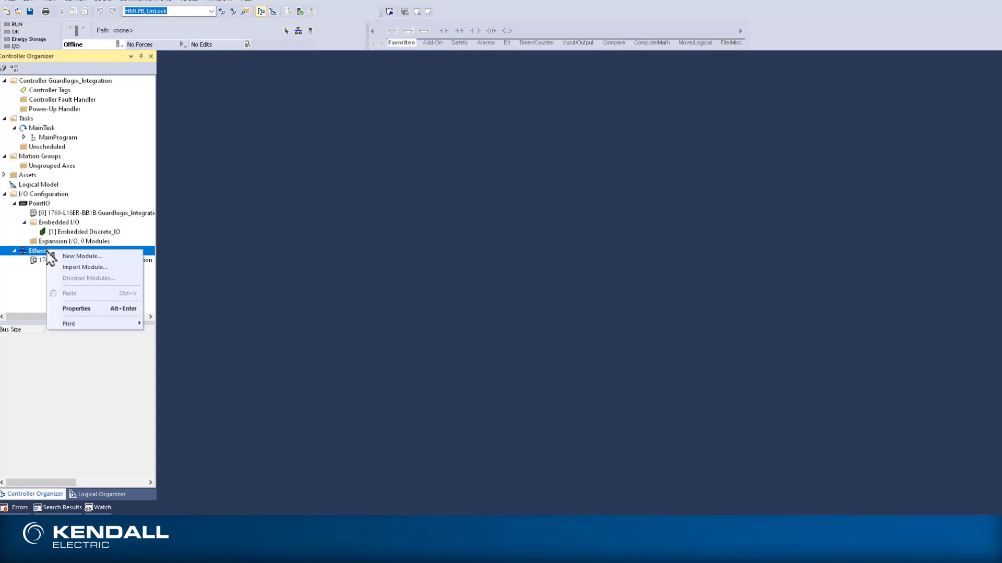
click(82, 259)
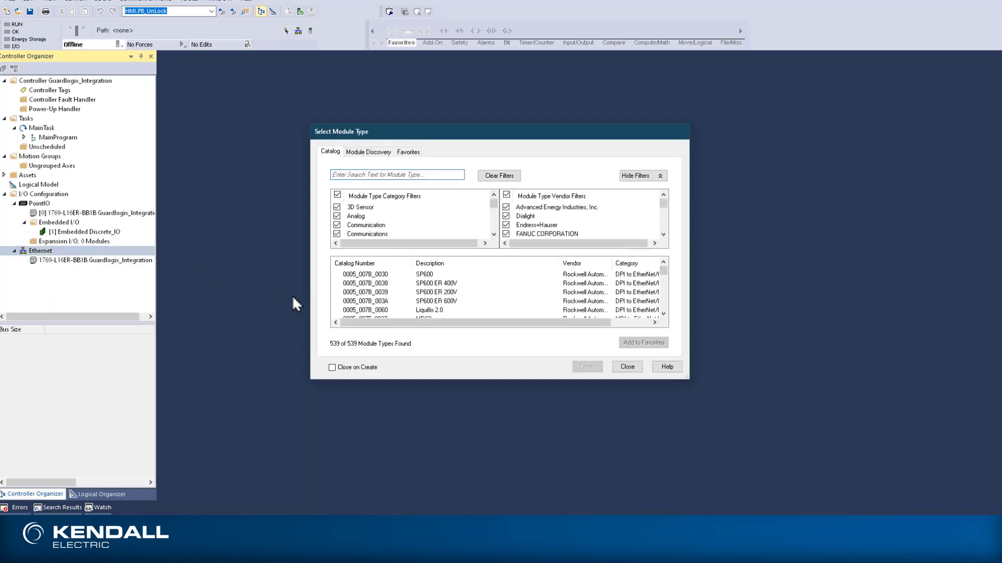
click(372, 175)
text(440)
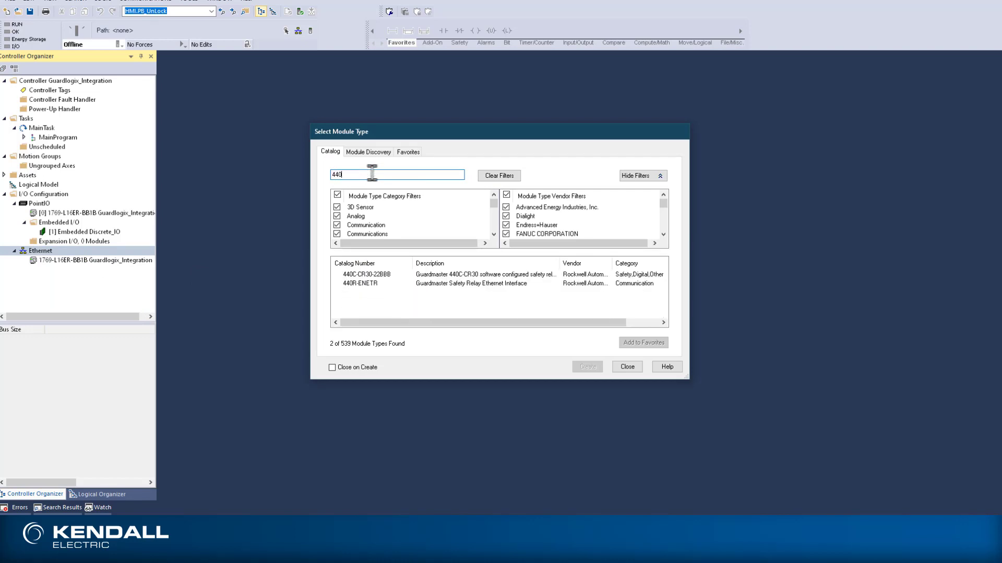
click(365, 291)
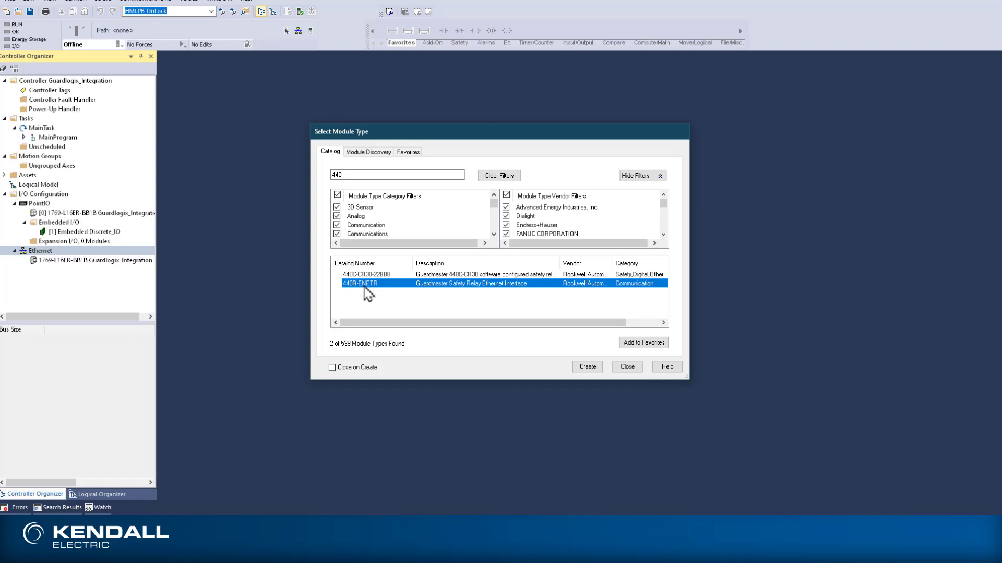
click(588, 367)
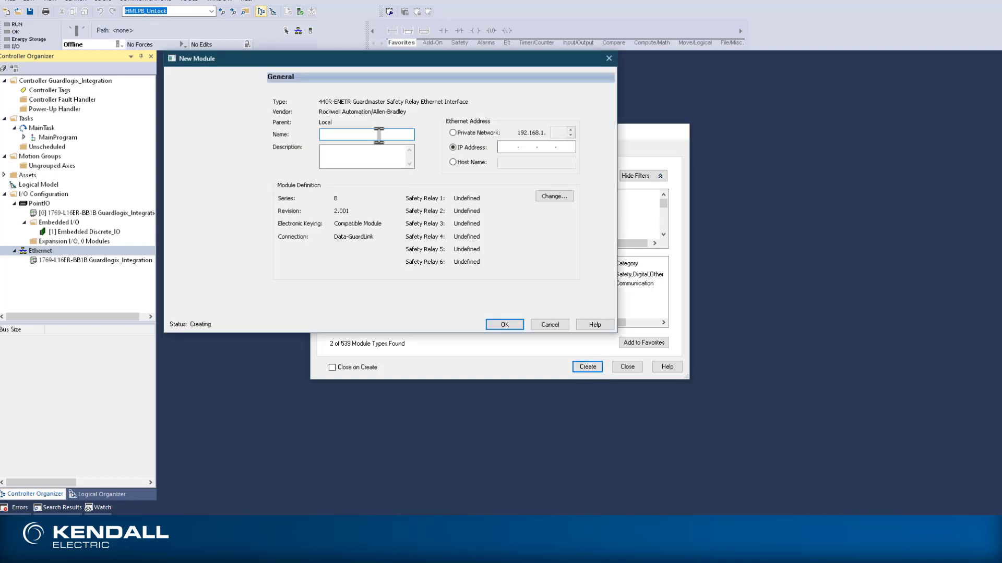
- Name the module ENETR with private network address 192.168.1.2 and open its module definition for changes
text(ENETR)
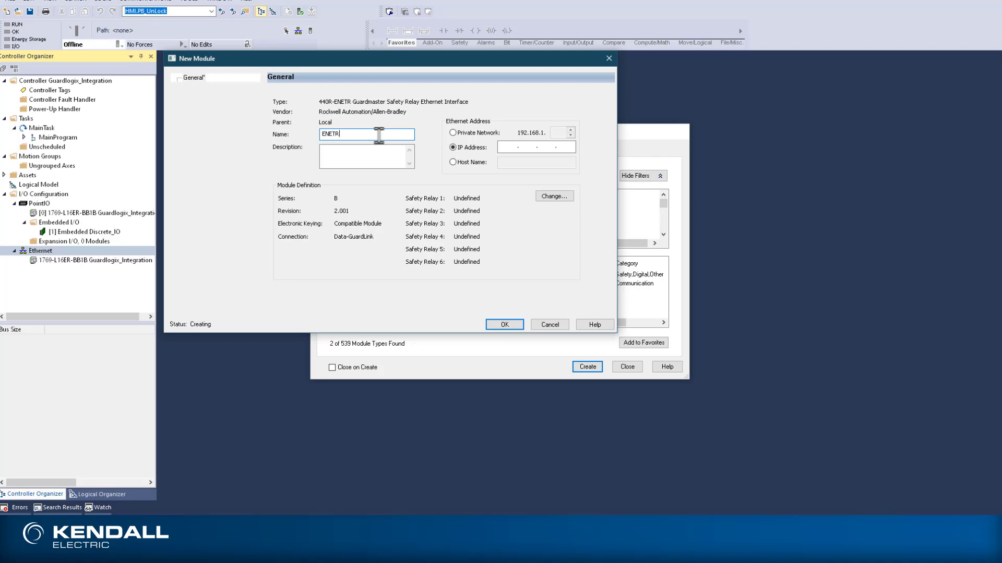
click(454, 134)
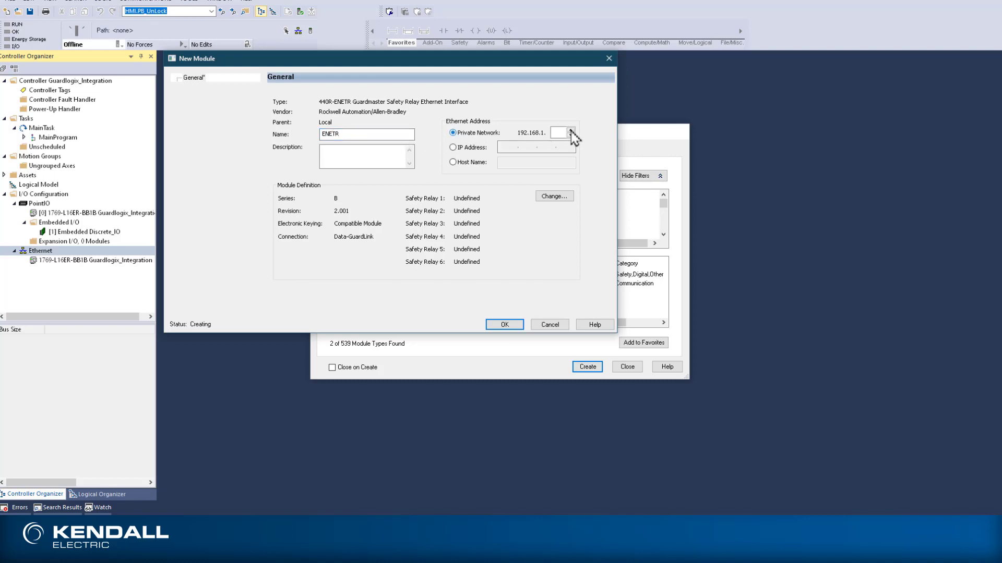
click(571, 131)
click(571, 130)
click(556, 199)
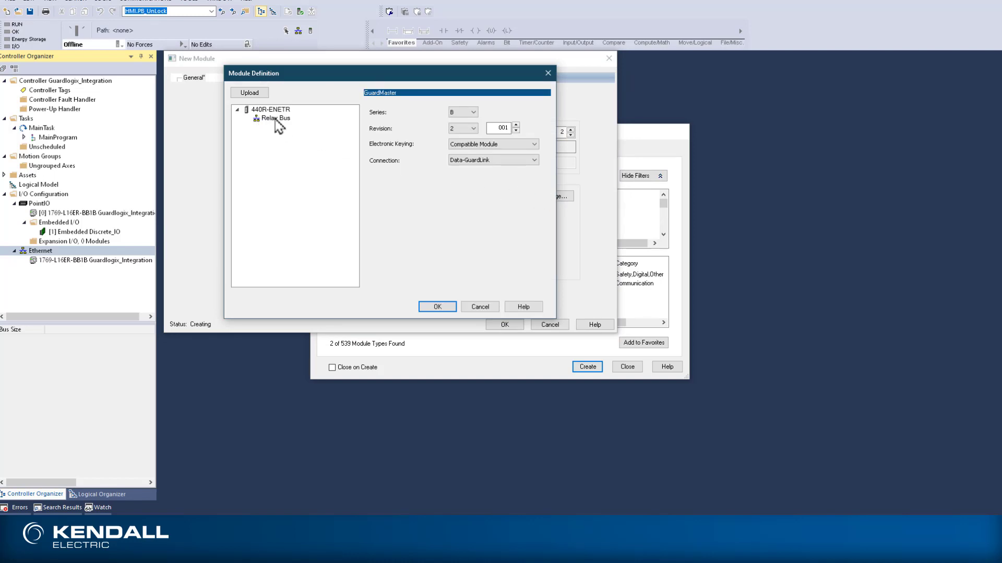
- Add a GSR DG 440R-DG2R2T safety relay to the Relay Bus
click(275, 119)
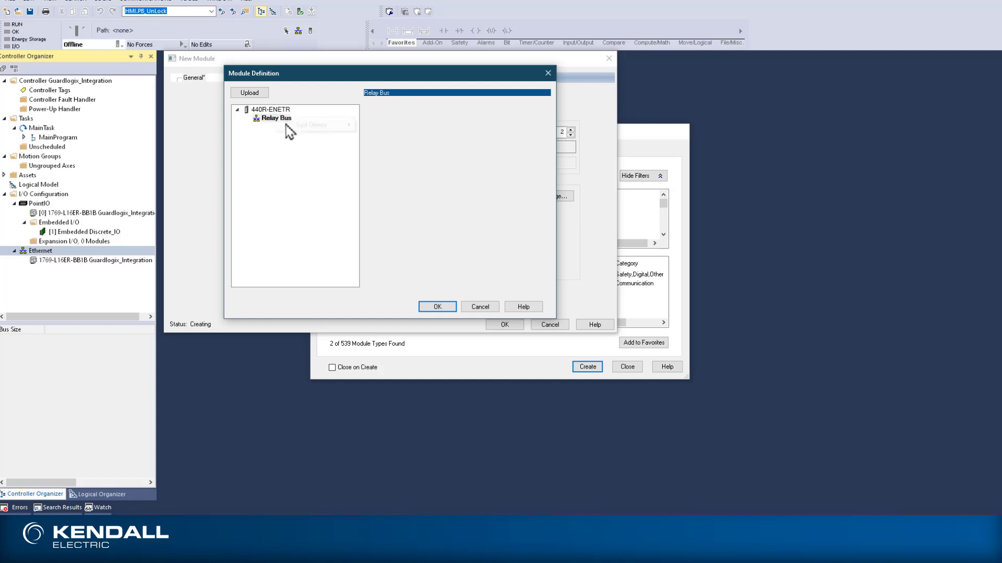
right_click(276, 119)
mouse_move(292, 127)
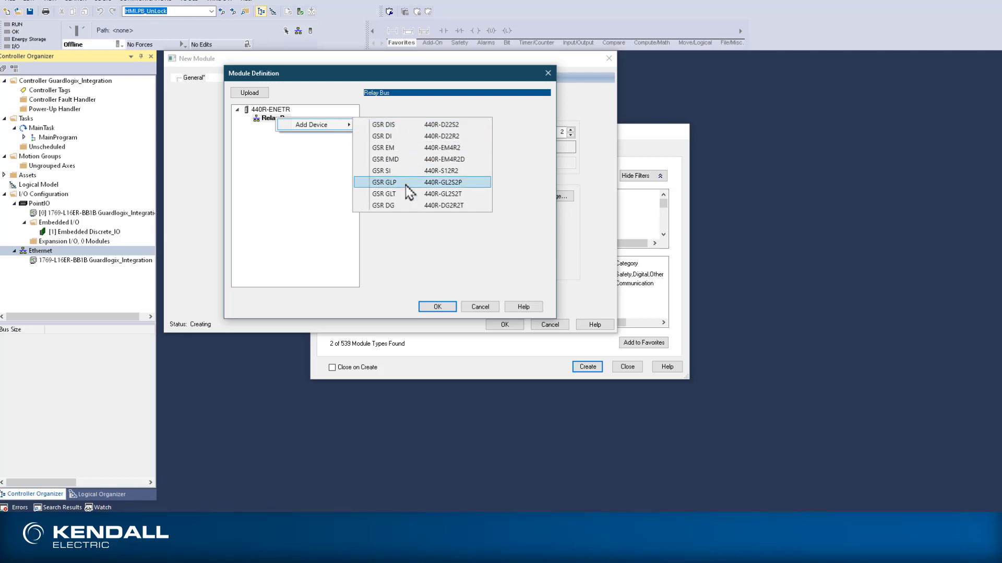
click(405, 209)
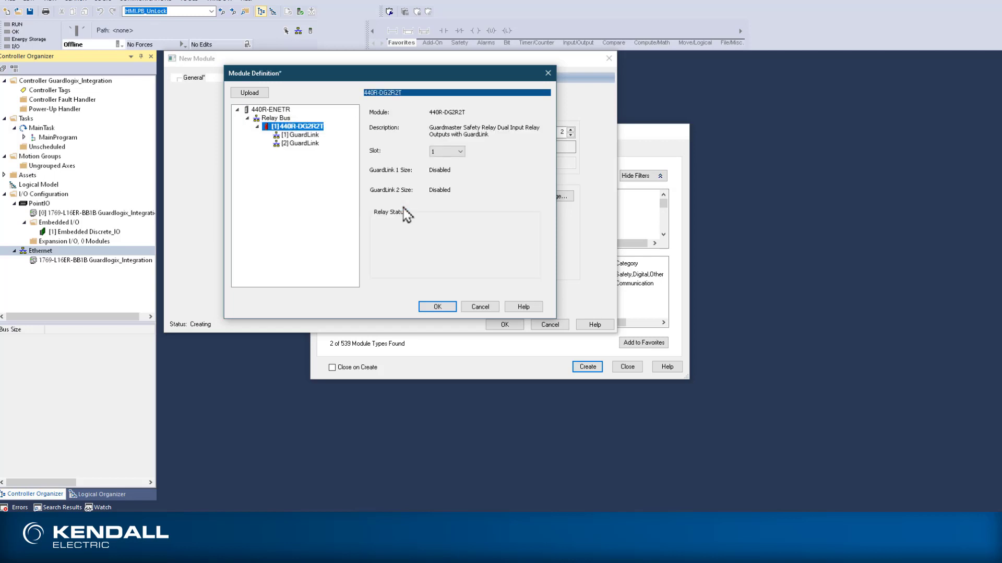
- Add an 8-pin OSSD diagnostic tap, 440S-SF8D, to the first GuardLink of the 440R-DG2R2T relay
click(309, 135)
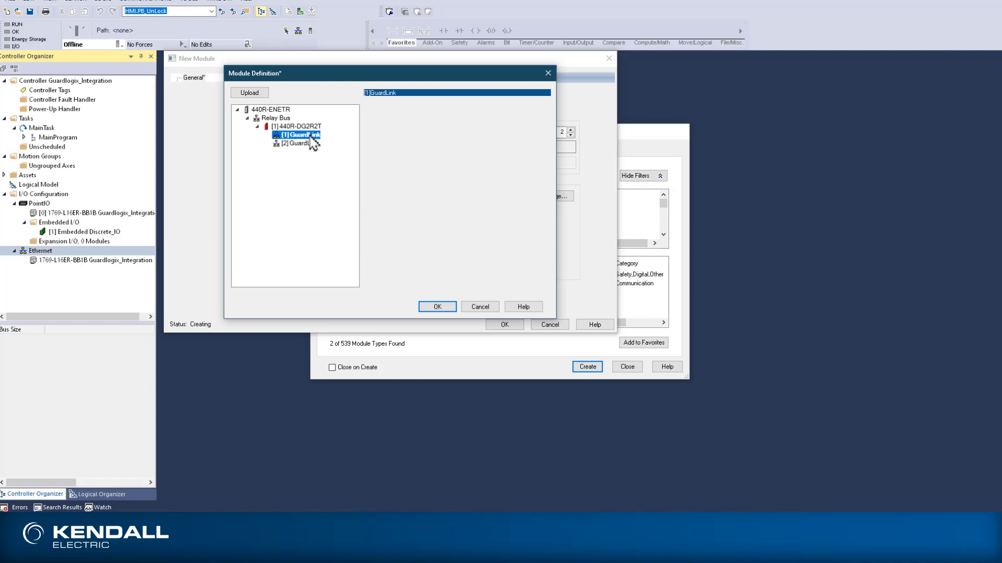
right_click(313, 137)
mouse_move(342, 142)
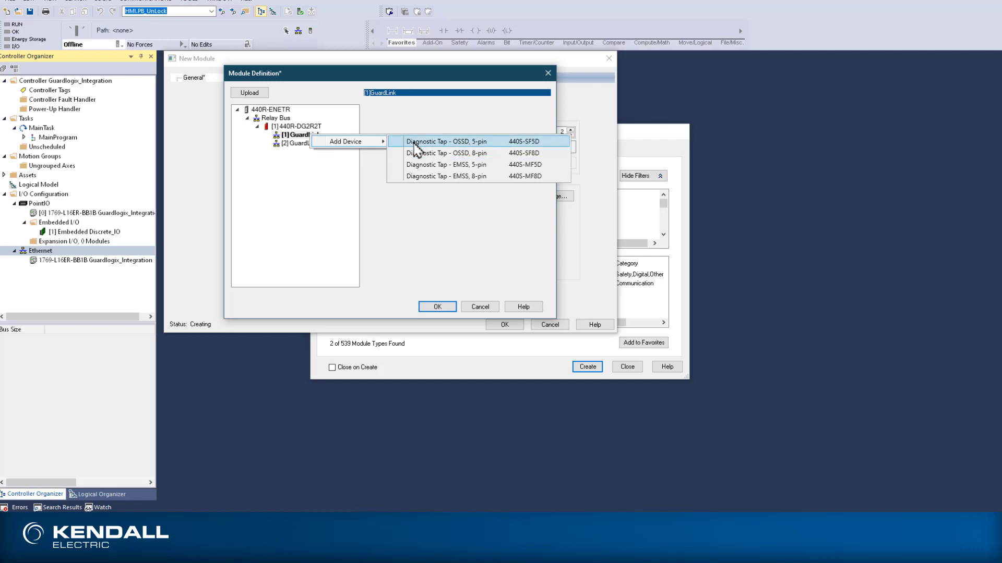
key(Down)
key(Down)
key(Up)
key(Up)
key(Down)
key(Down)
key(Down)
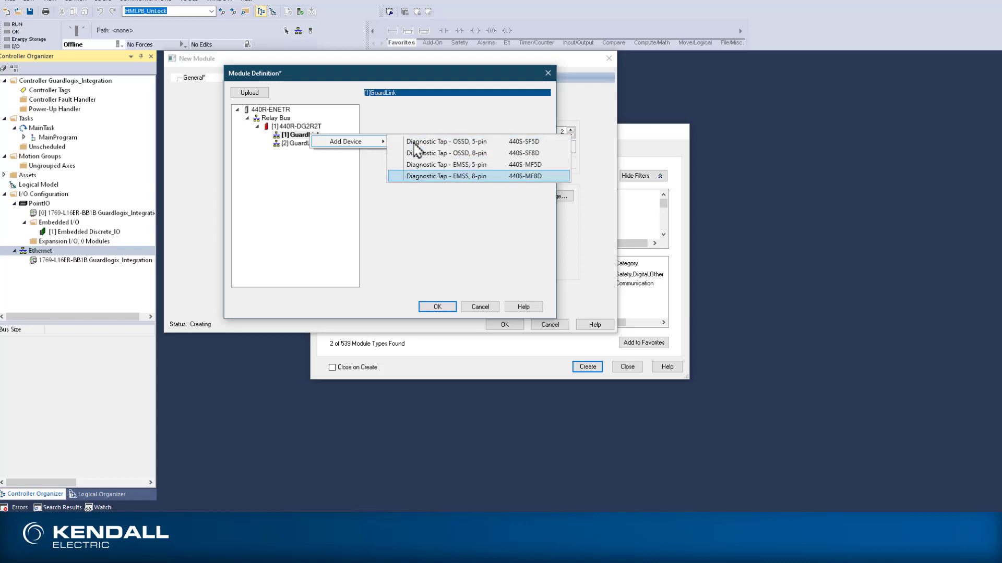
key(Up)
key(Up)
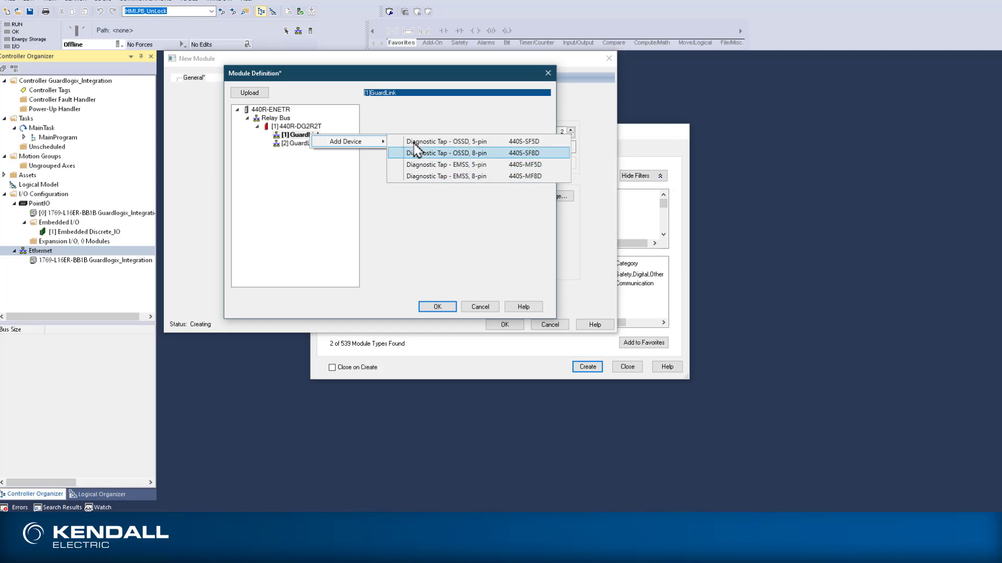
key(Down)
click(450, 154)
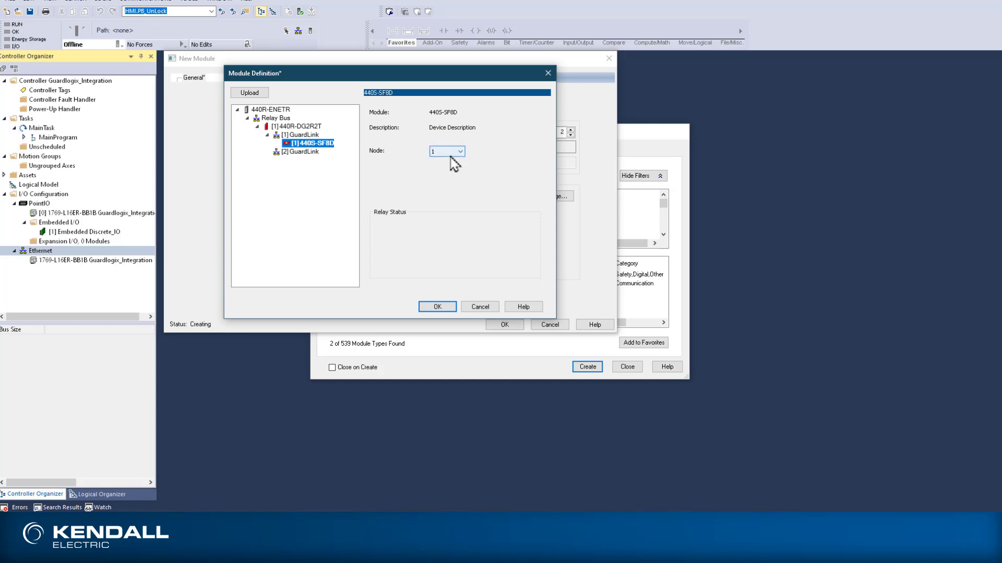
- Add a 5-pin EMSS tap (440S-MF5D) and another 8-pin OSSD tap (440S-SF8D) to the first GuardLink
click(307, 137)
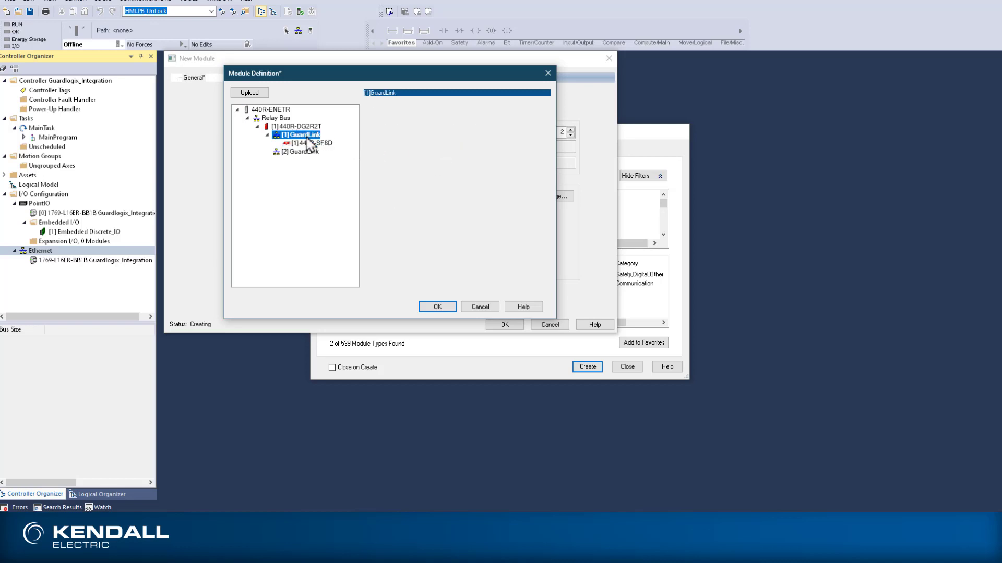
right_click(308, 137)
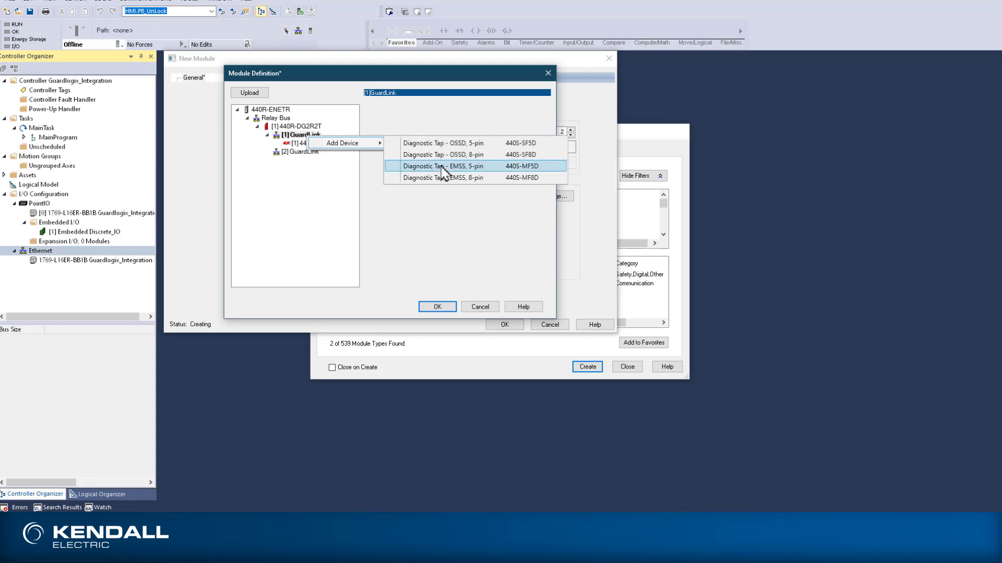
click(442, 167)
click(316, 136)
right_click(317, 139)
mouse_move(347, 143)
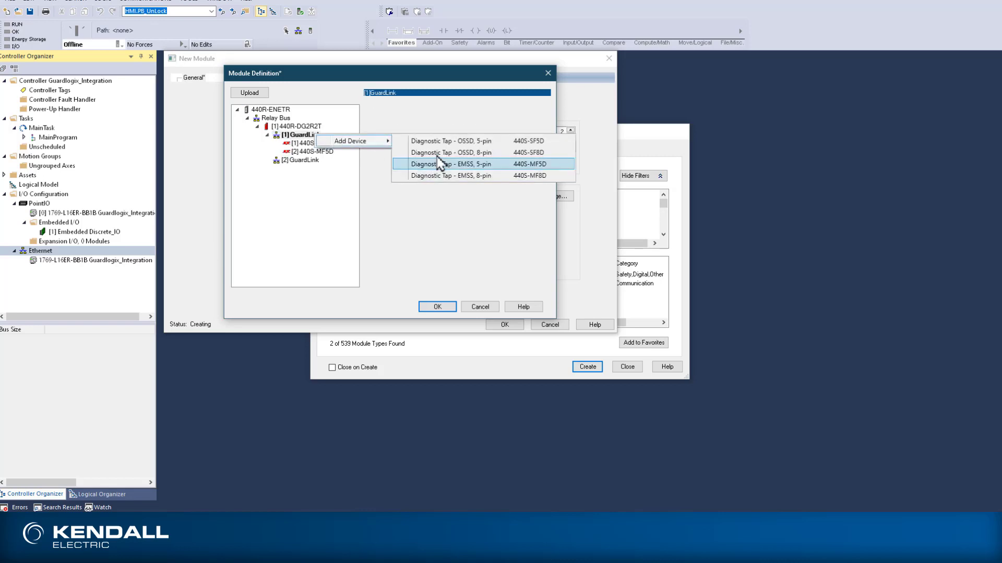
click(437, 156)
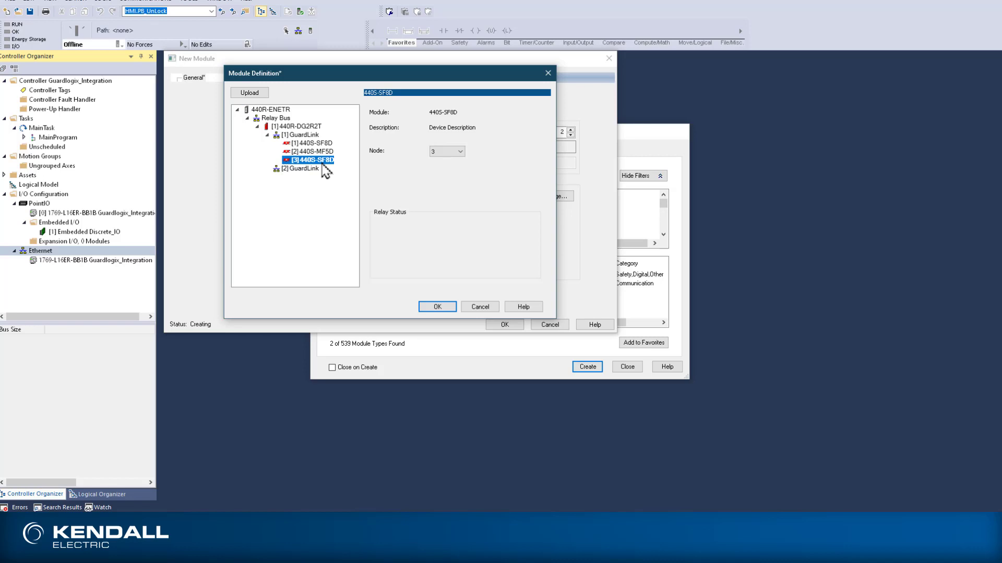
- Delete the 440R-DG2R2T relay and its GuardLink devices from the Relay Bus
click(300, 127)
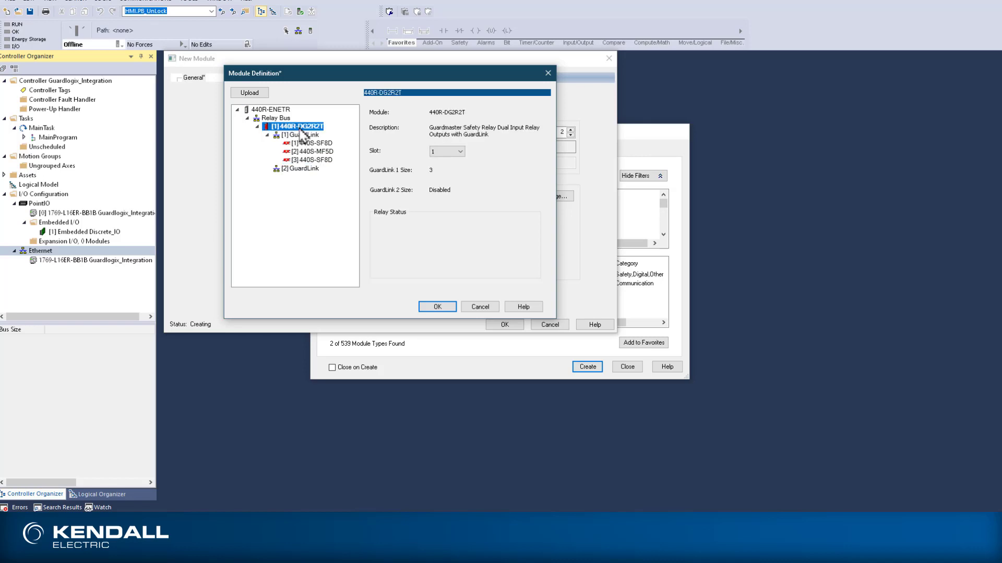
right_click(301, 130)
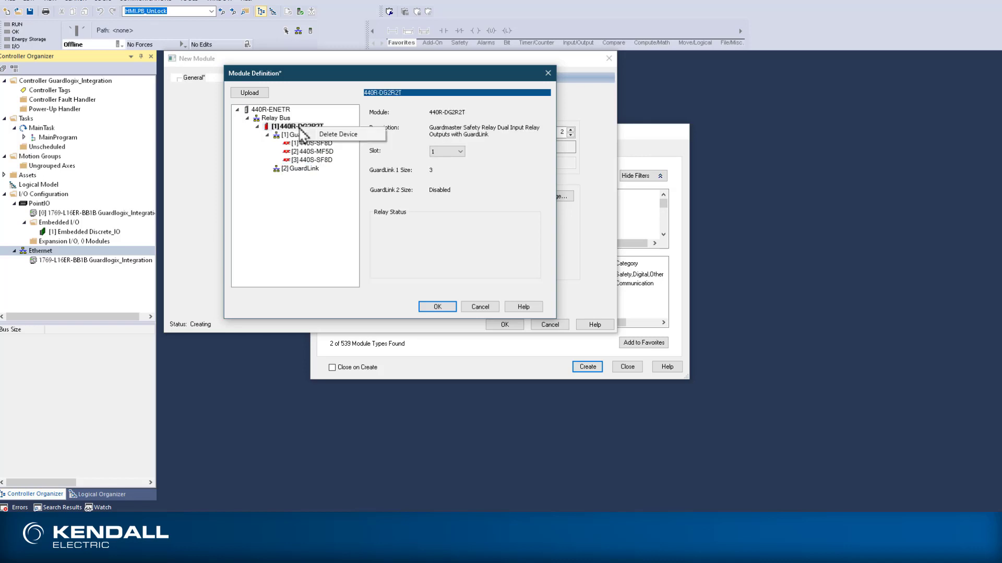
click(334, 135)
click(497, 297)
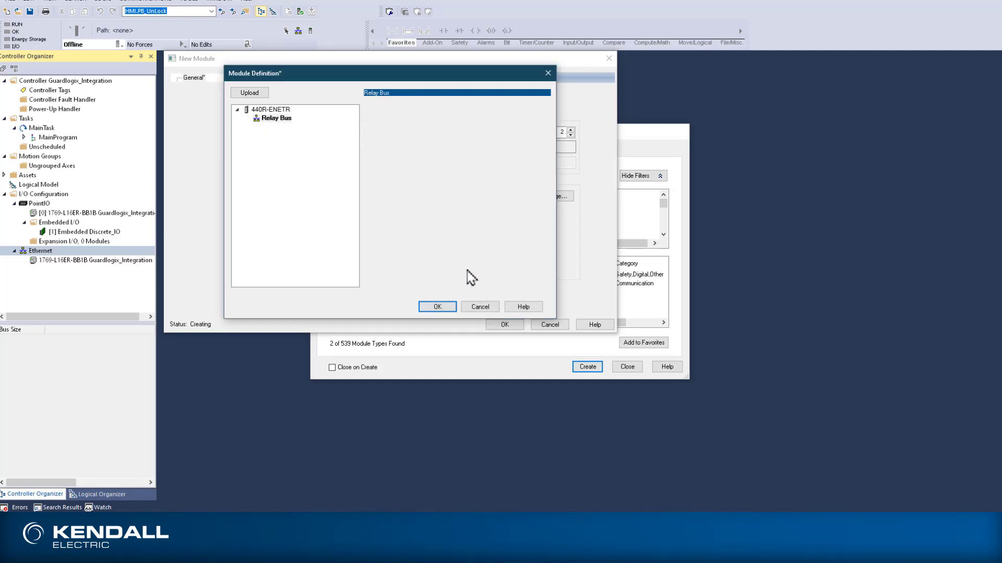
- Upload the module definition from the 440R-ENETR at 192.168.1.110 over AB_ETHIP-1, accepting the address difference, and expand the relay's first GuardLink
click(252, 94)
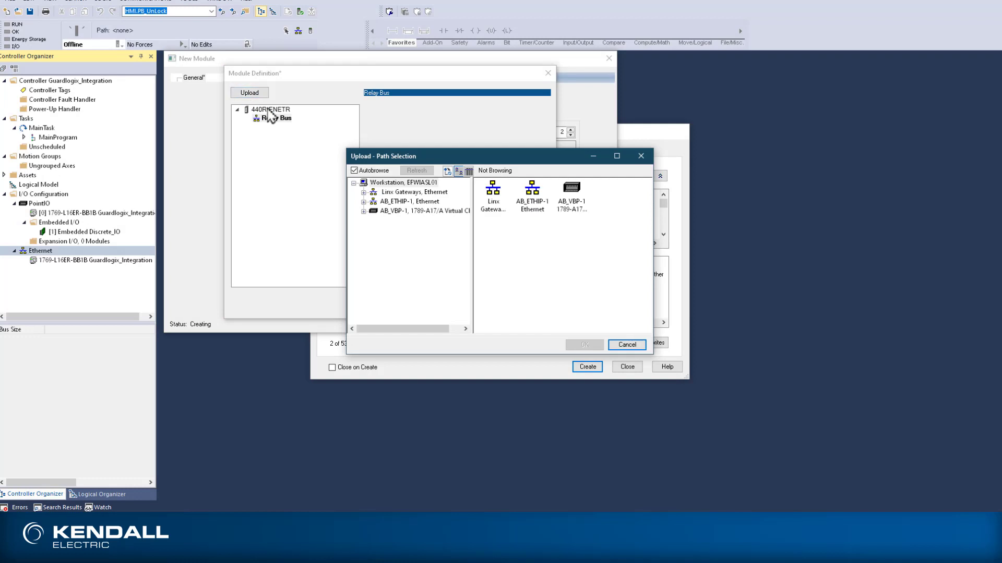
click(364, 202)
click(417, 202)
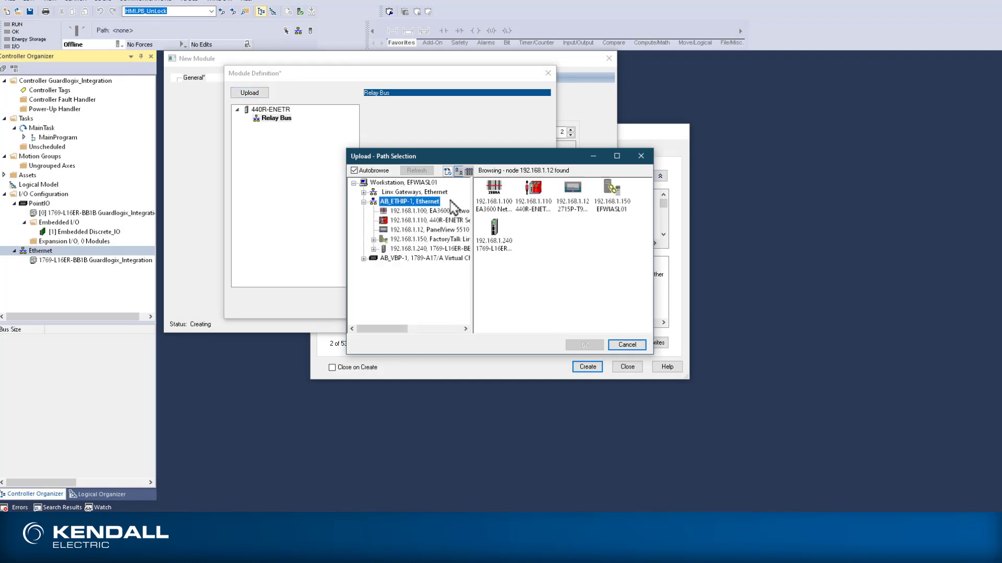
click(537, 204)
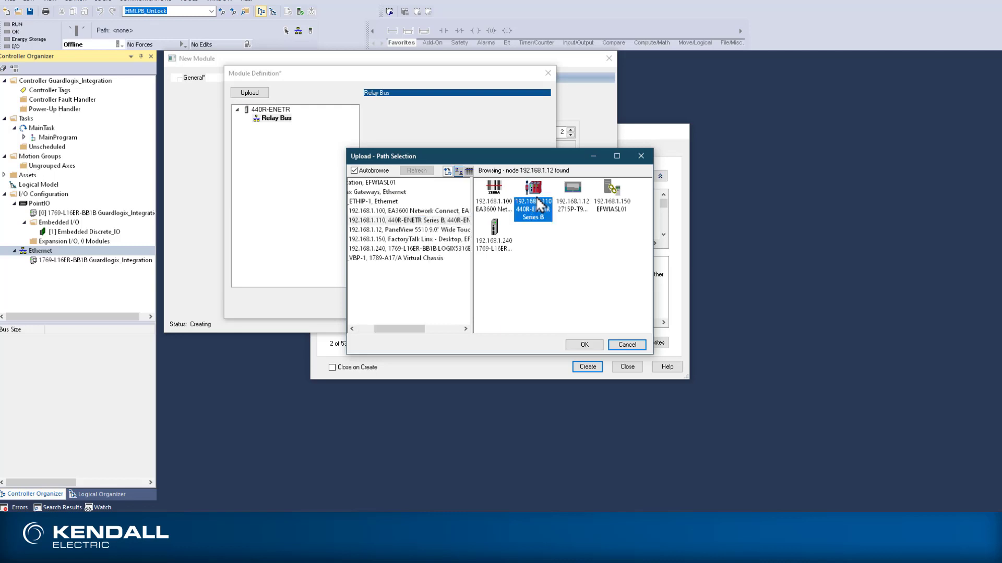
click(585, 344)
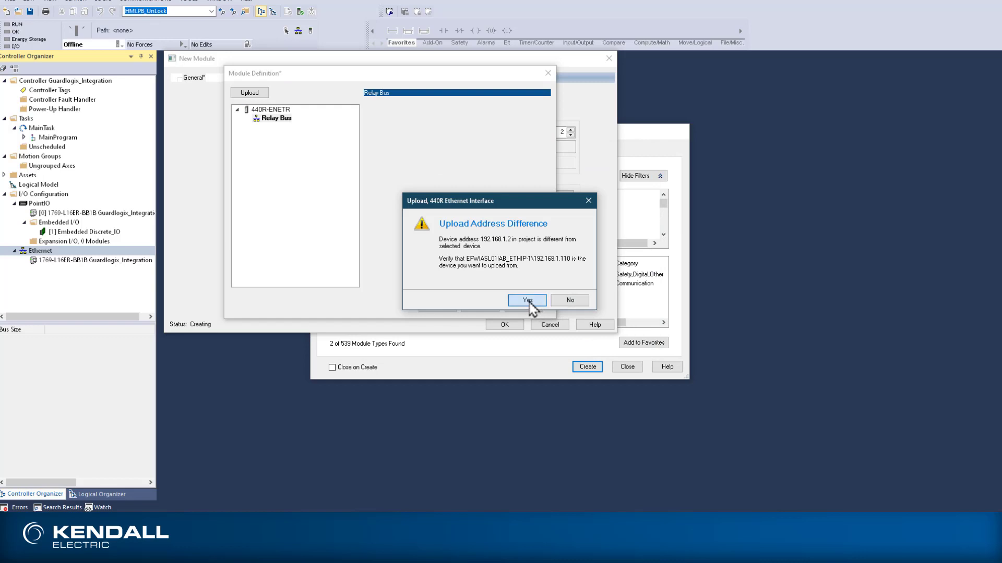
click(533, 301)
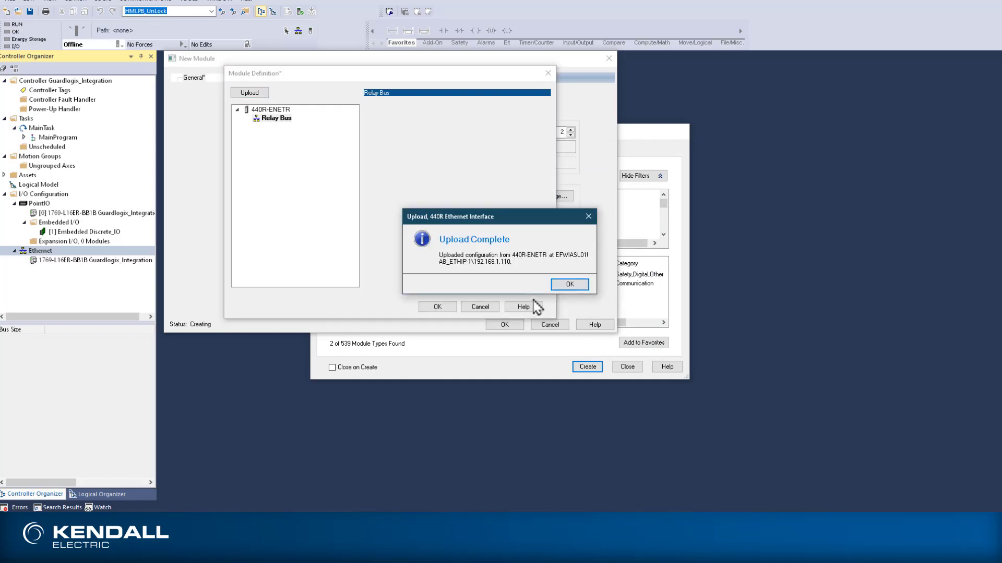
click(570, 284)
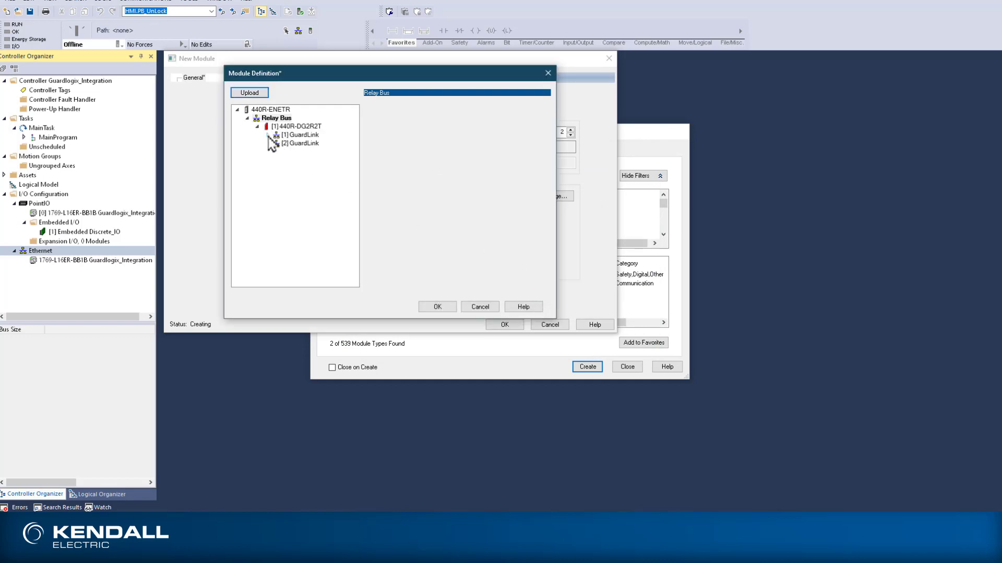
click(267, 134)
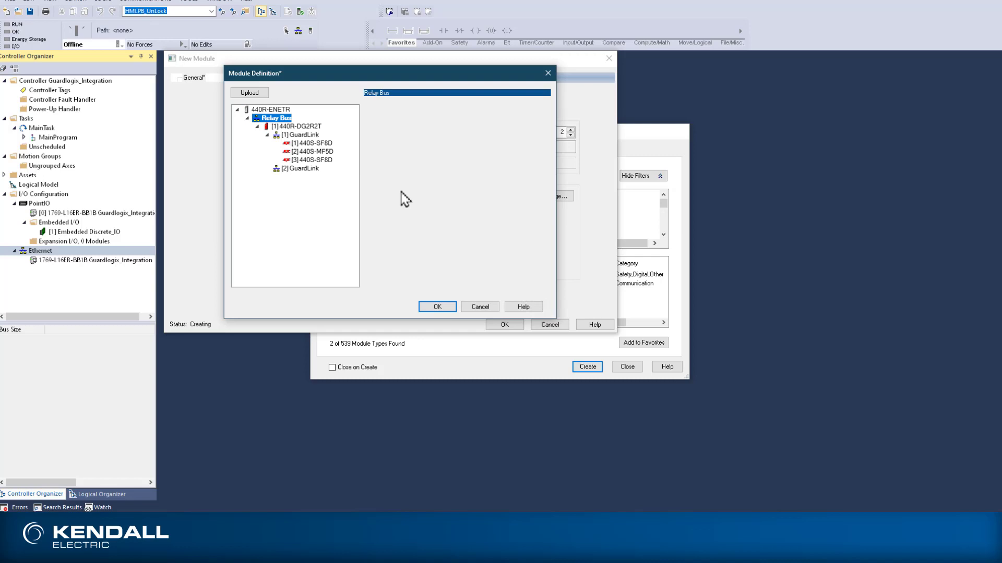
- Accept the changed module definition, create the 440R-ENETR module under Ethernet, and close the module type selection
click(438, 308)
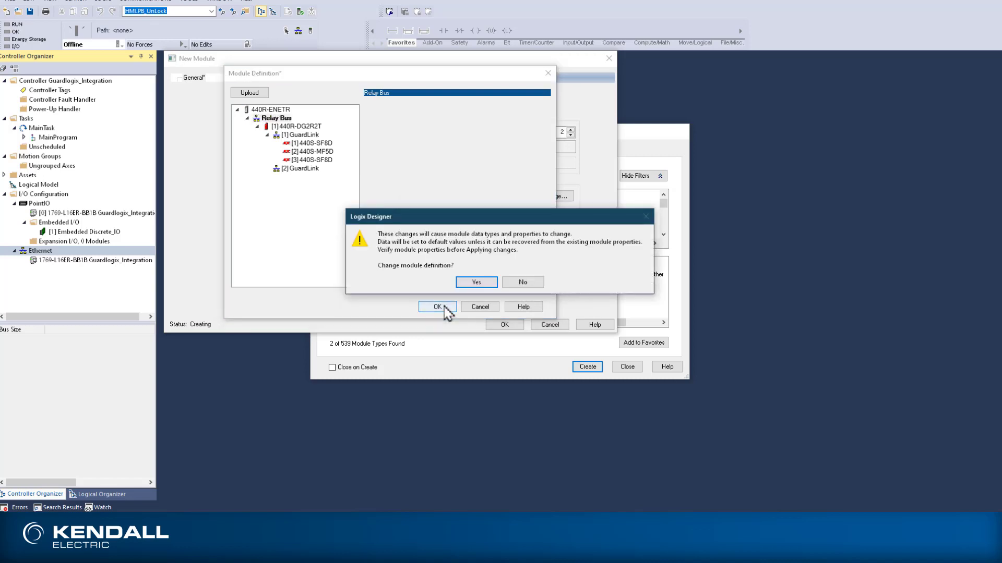
click(476, 283)
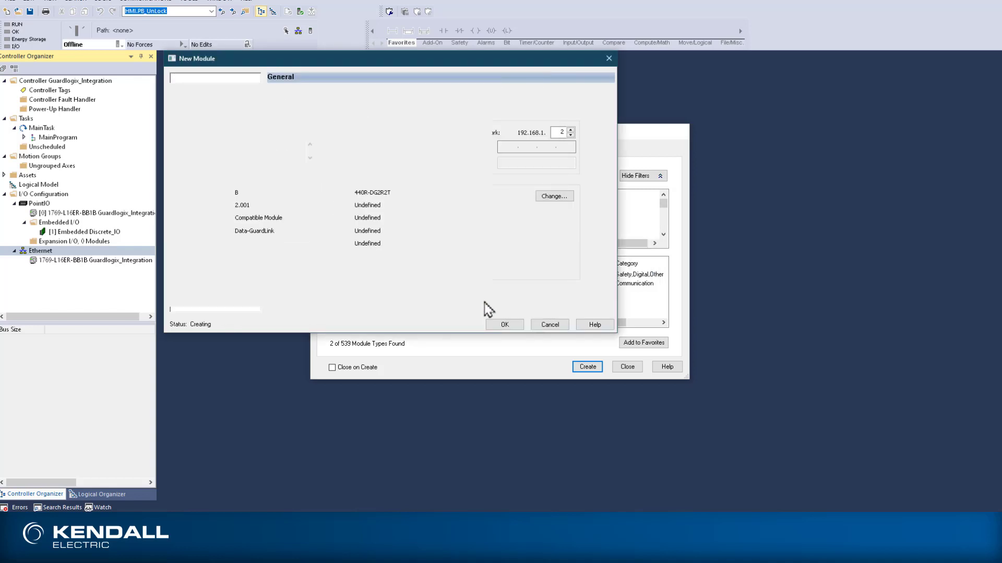
click(505, 325)
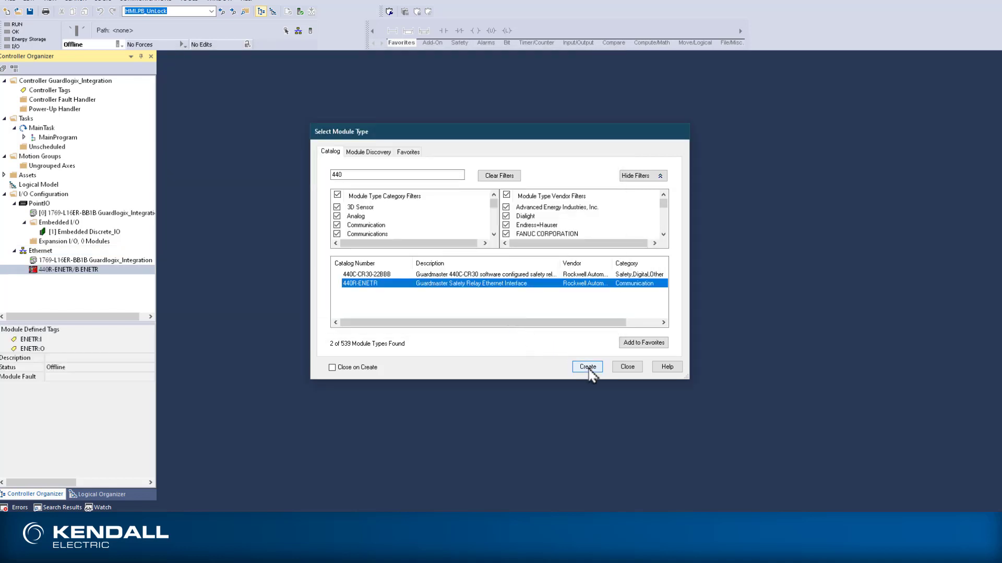
click(627, 368)
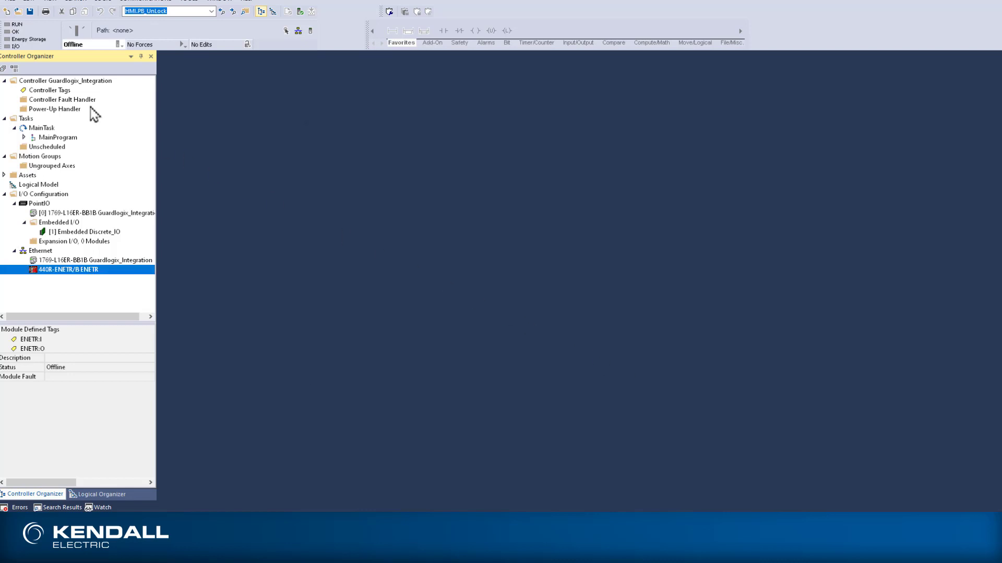
- Examine the ENETR:I controller tags, from the relay 1 status tags to the GuardLink1 DeviceTrip bits for the three taps
double_click(58, 91)
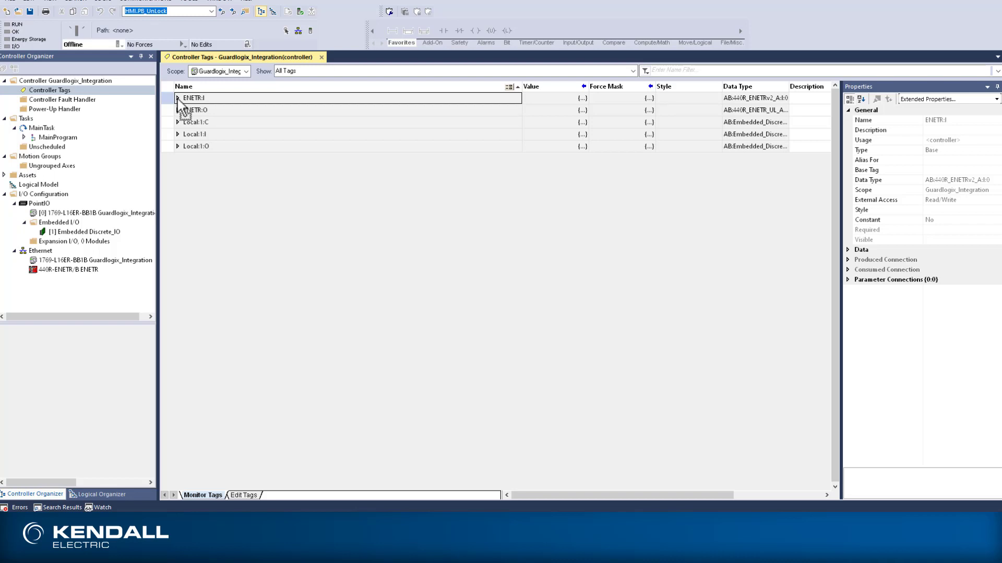
click(178, 98)
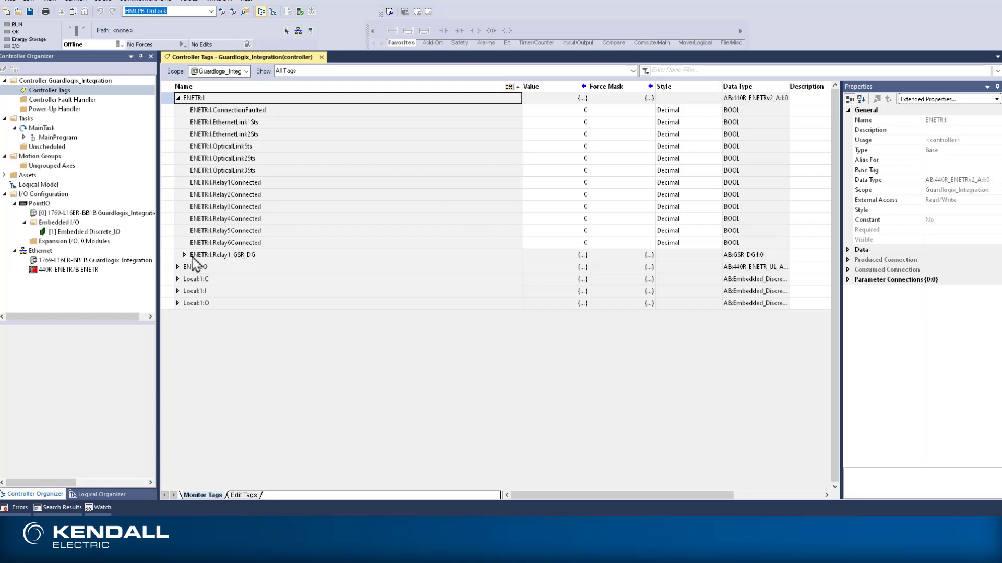
click(184, 256)
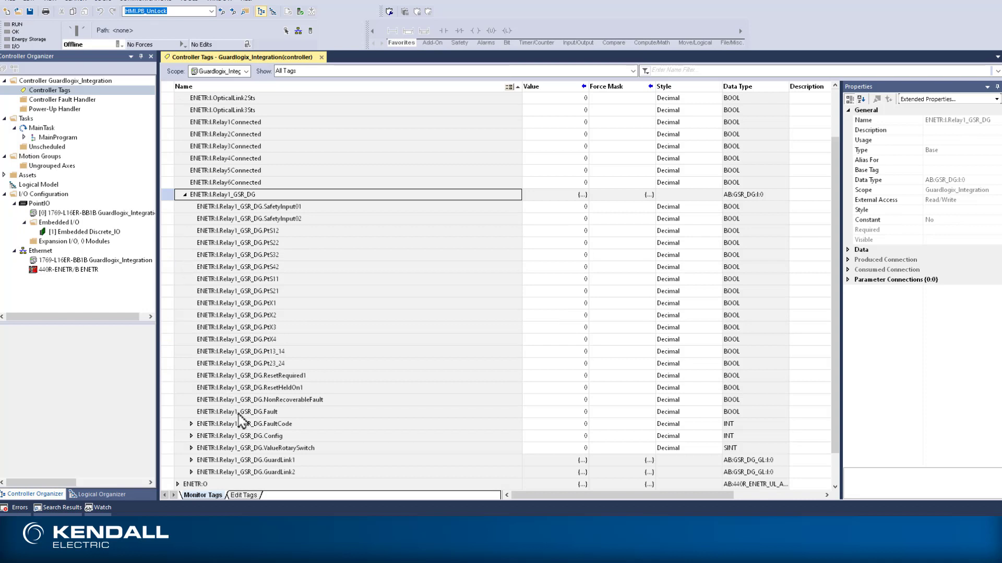
click(191, 460)
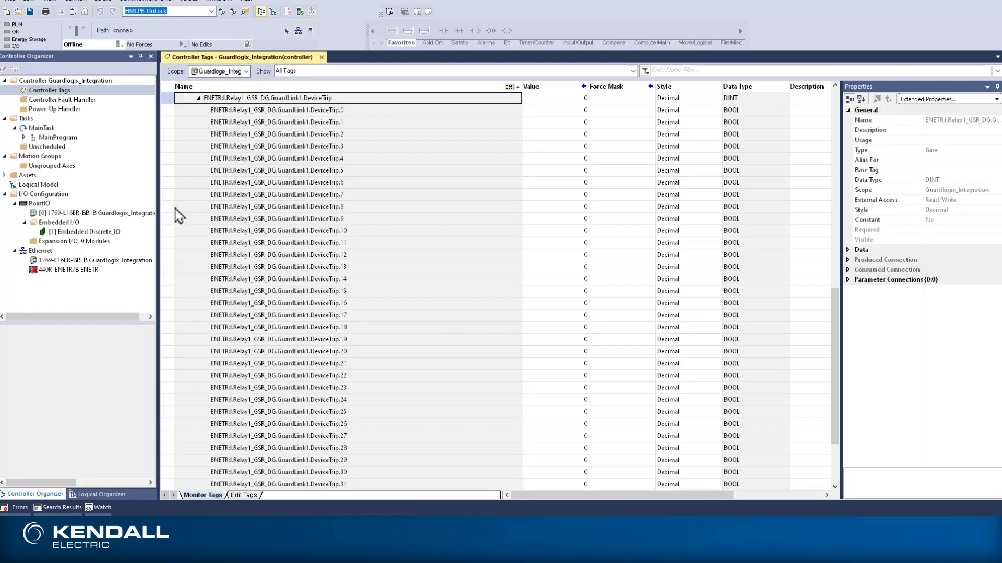
click(167, 110)
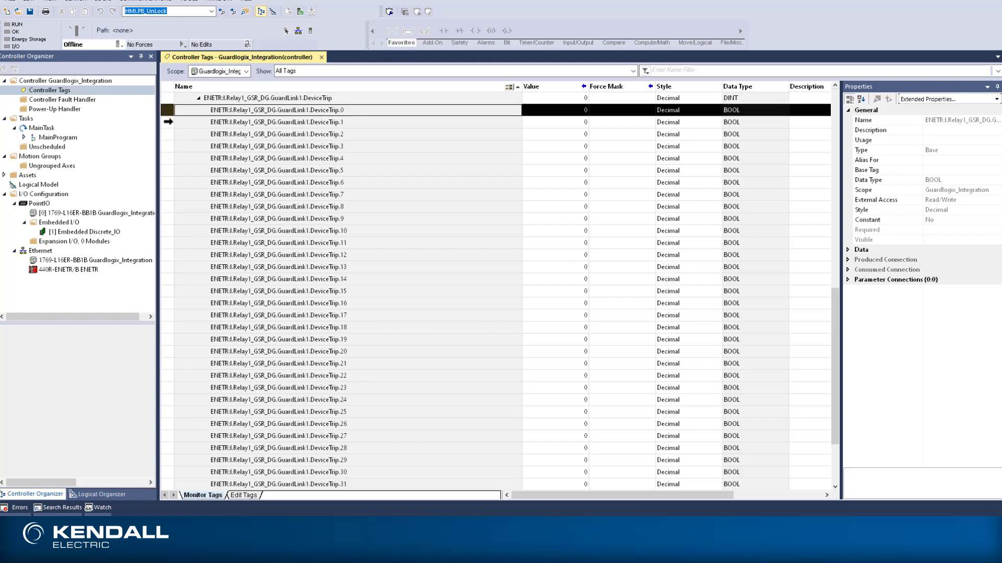
click(168, 122)
click(167, 134)
drag(167, 135, 167, 140)
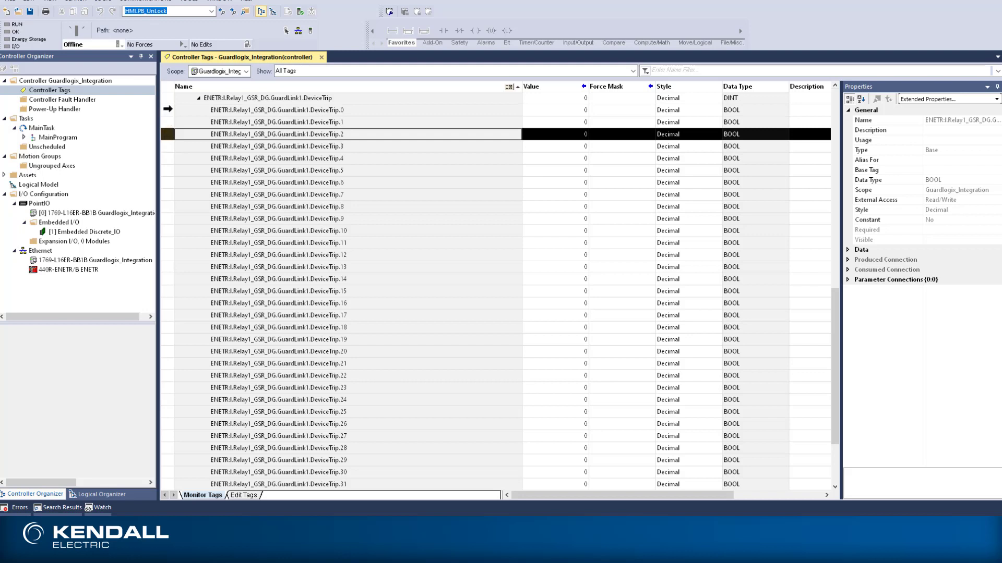
click(168, 110)
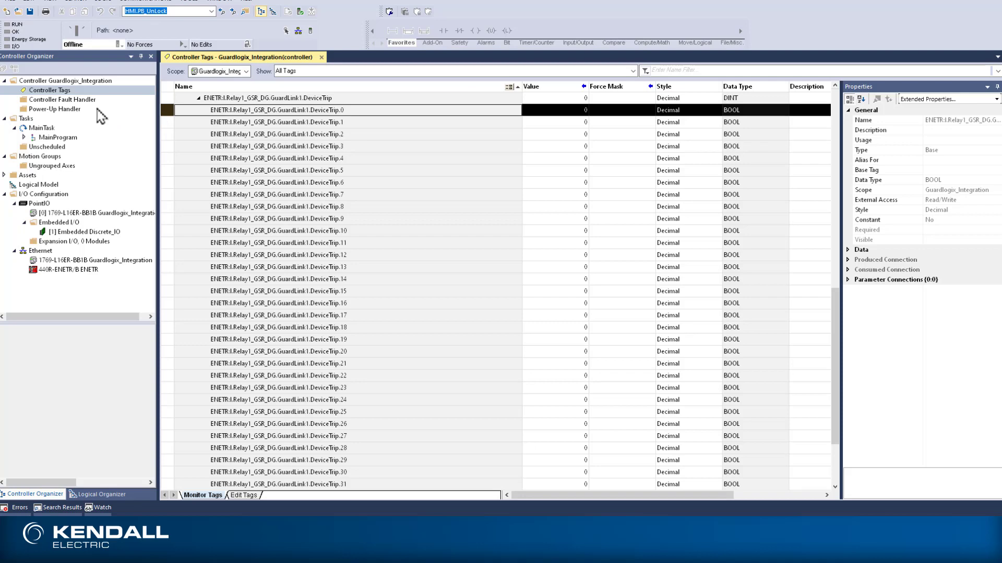
drag(838, 277, 834, 99)
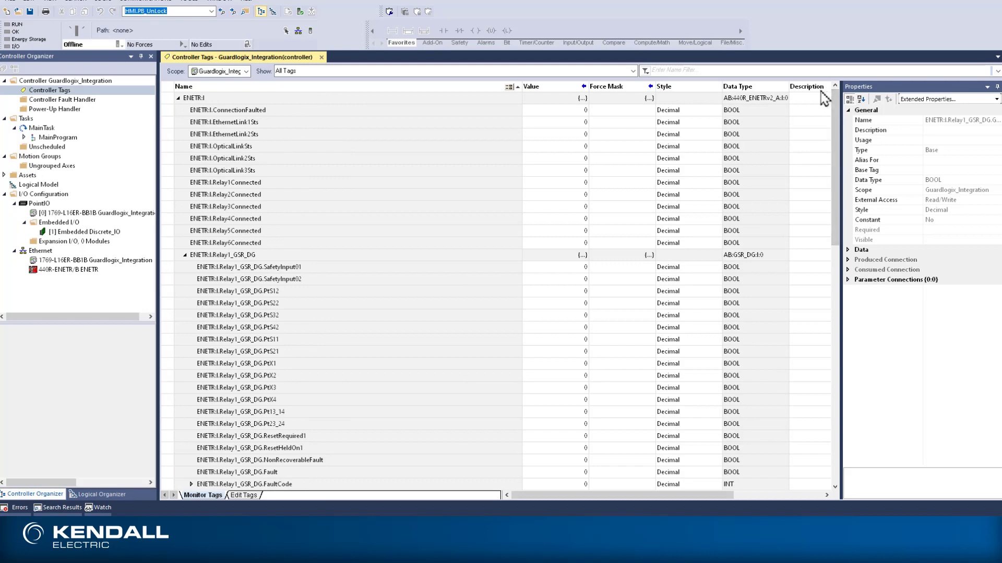
click(178, 98)
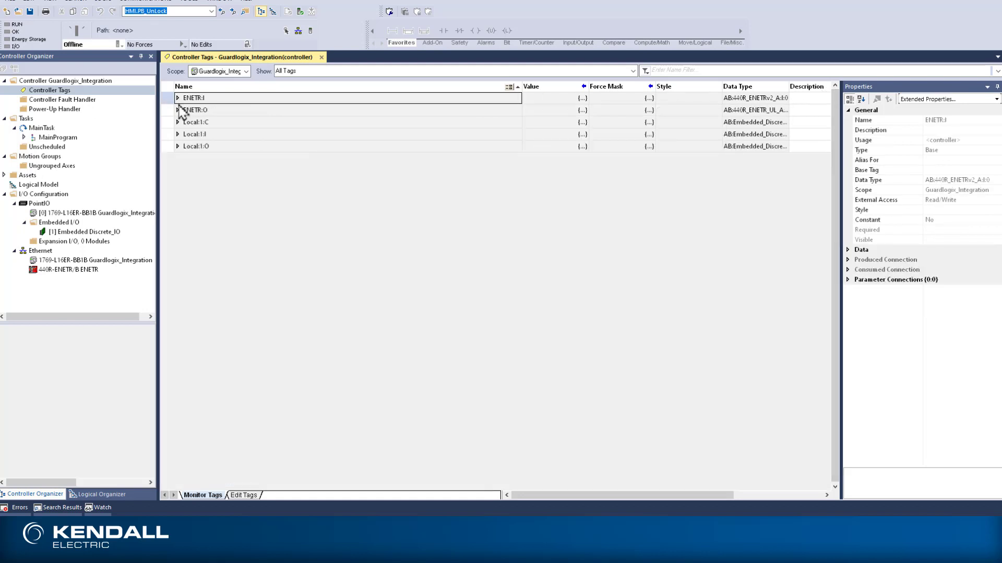
- Examine the ENETR:O controller tags for relay 1, including its reset tags and the GuardLink1 command tags
click(178, 110)
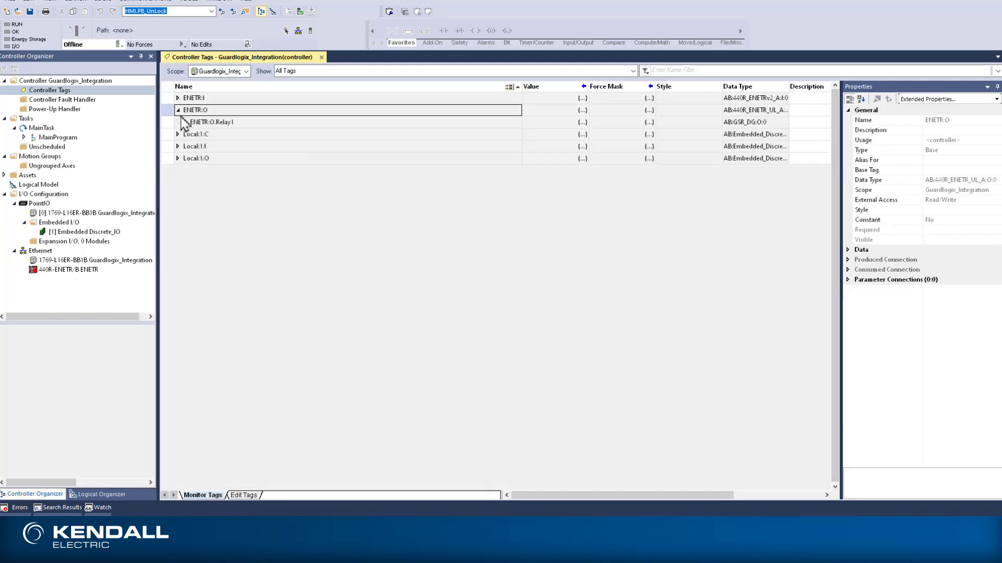
click(185, 123)
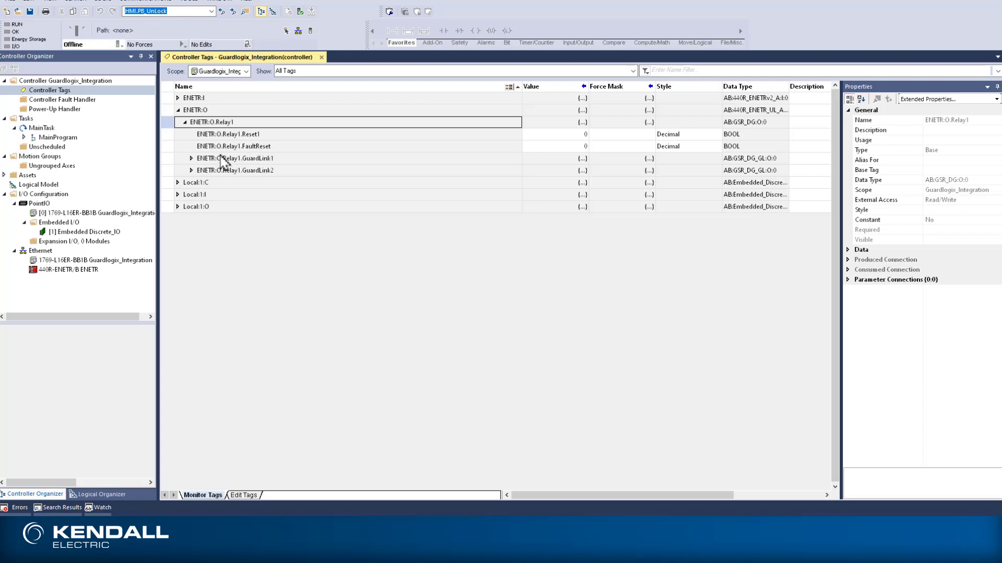
click(192, 159)
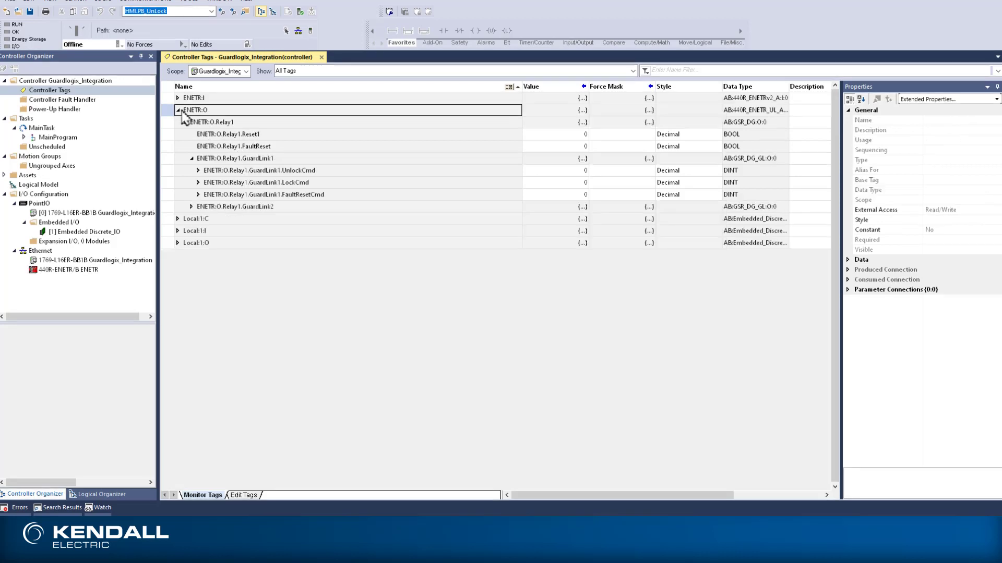
click(178, 111)
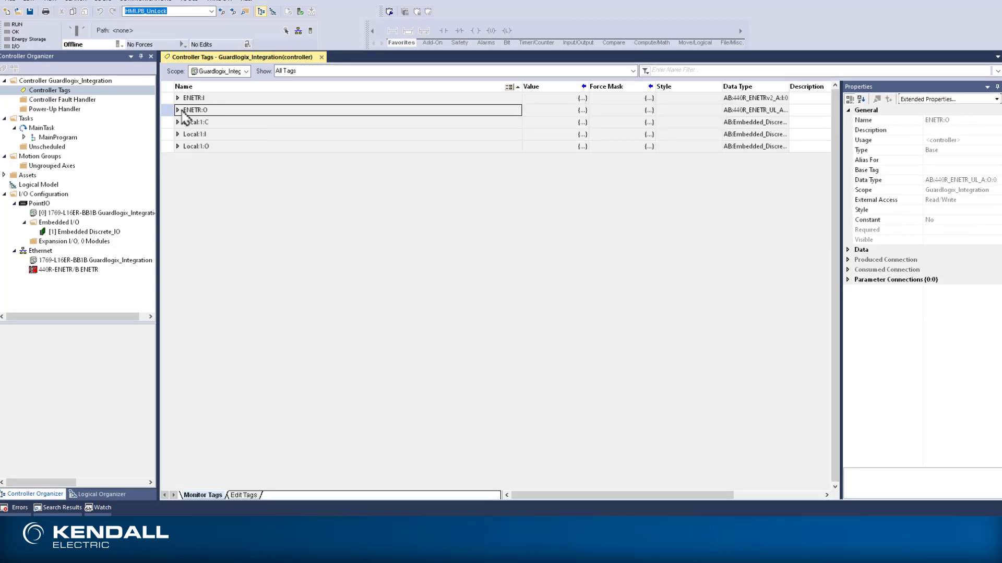
- Open MainProgram's MainRoutine and add a rung with an XIC contact and an OTE coil
click(24, 137)
double_click(60, 157)
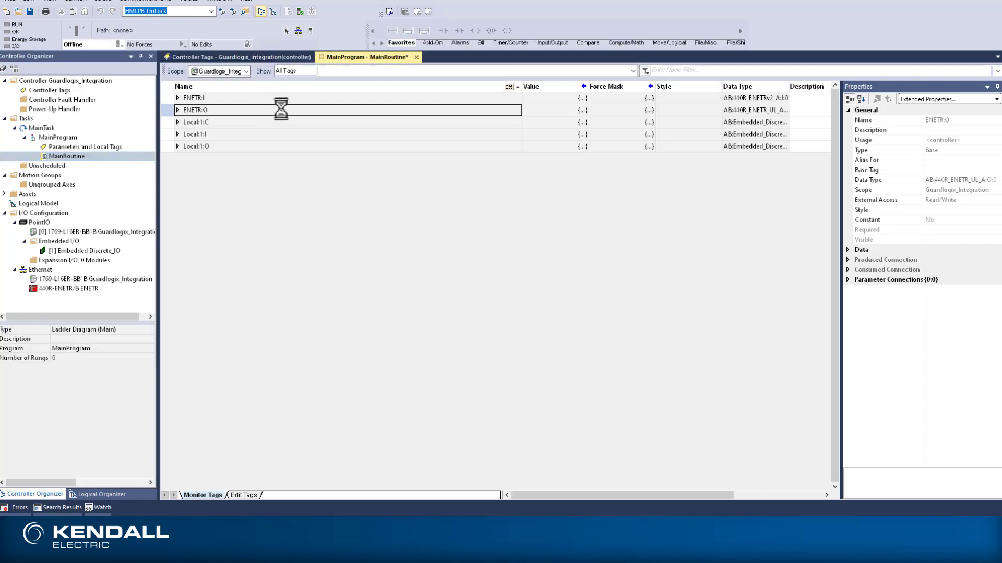
key(Return)
text(xic ote)
key(Return)
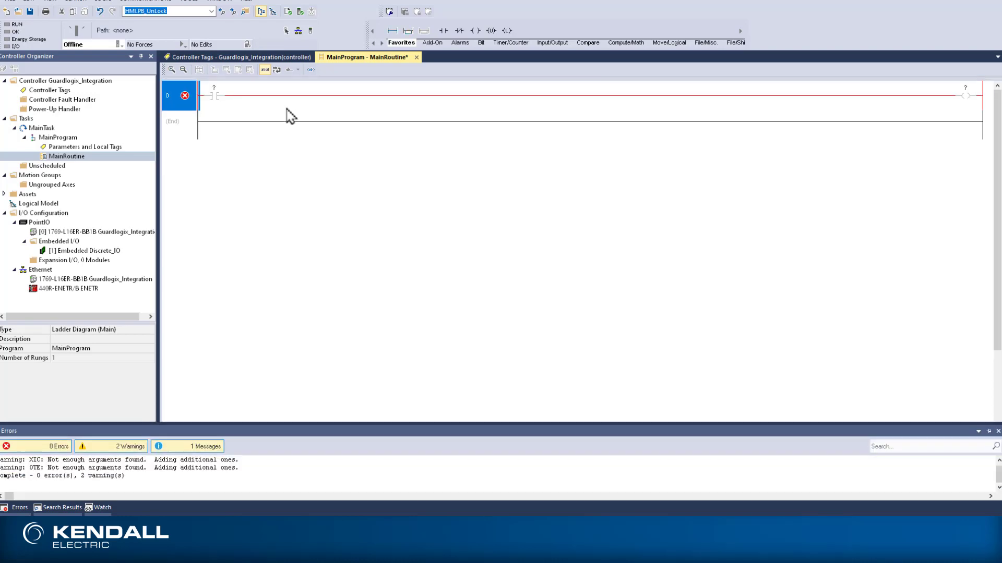